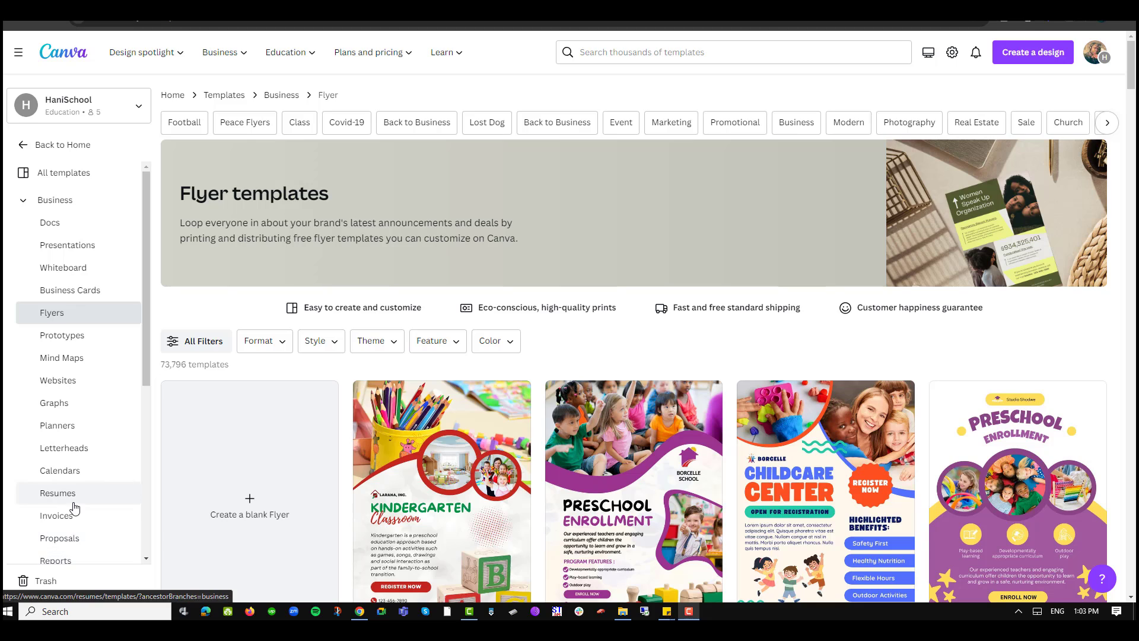
pyautogui.click(1033, 52)
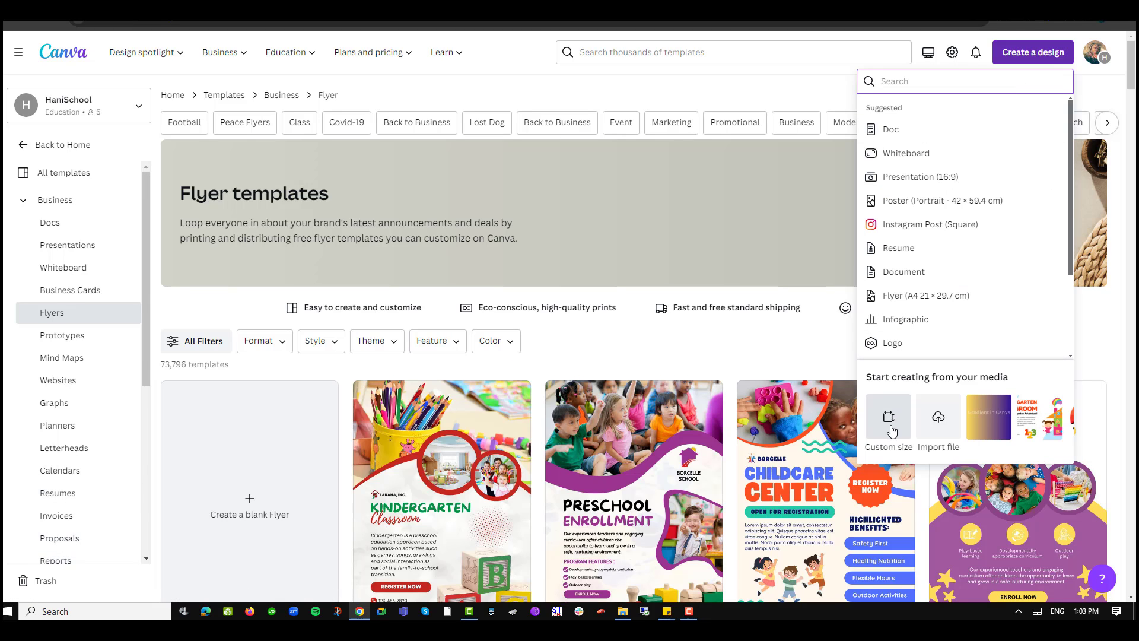
pyautogui.click(891, 422)
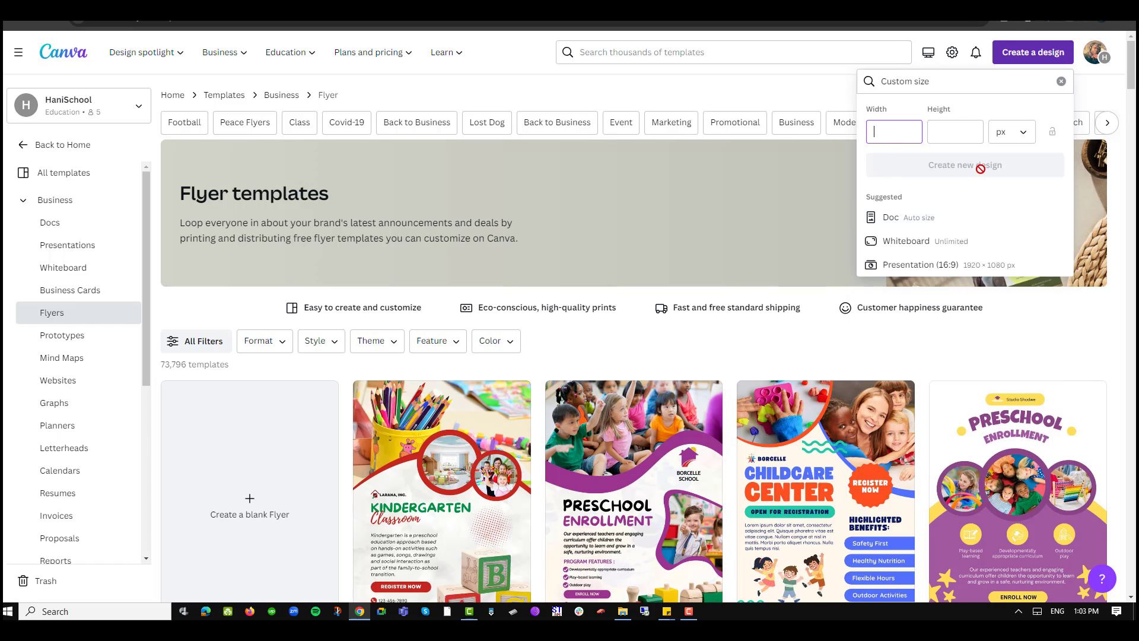
pyautogui.click(632, 347)
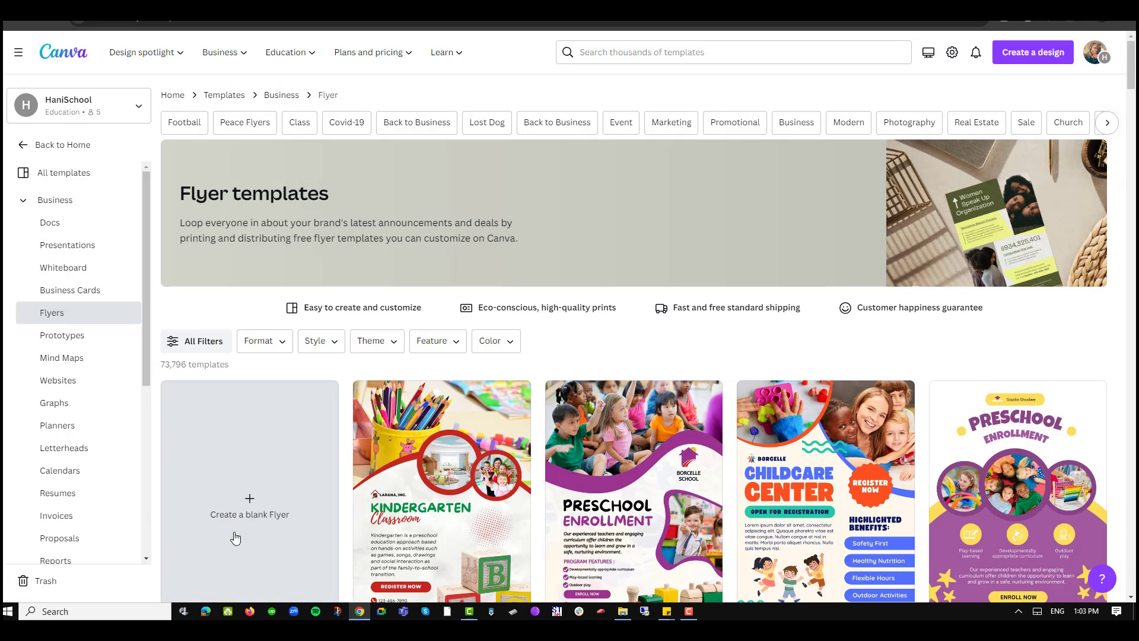
# Create a blank flyer and search the elements library for "girl".
pyautogui.click(247, 503)
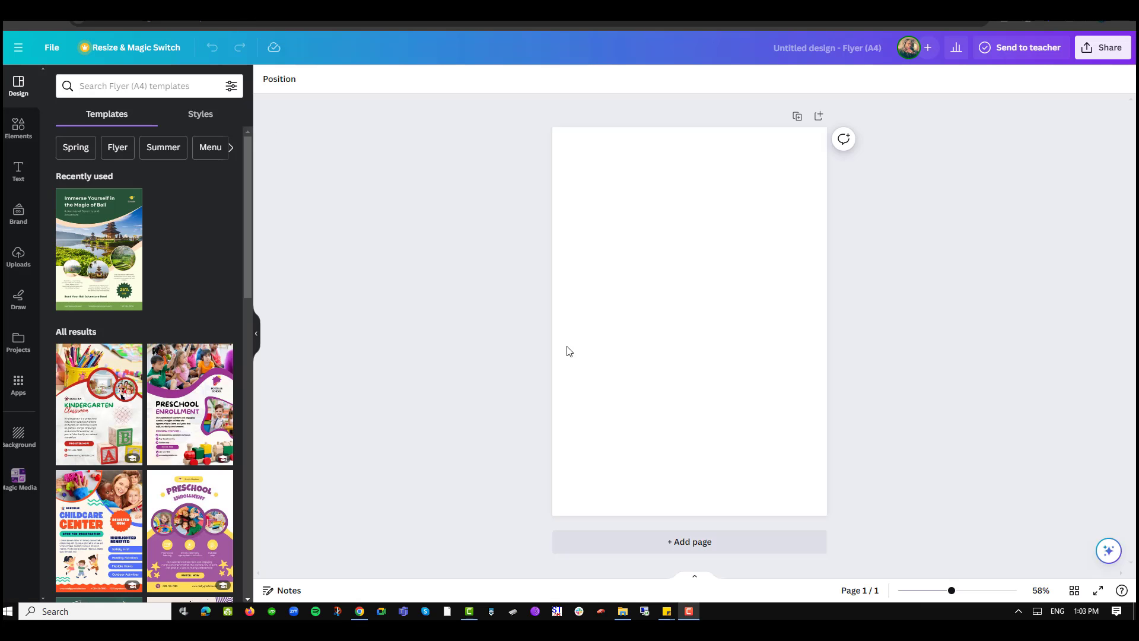
pyautogui.click(24, 132)
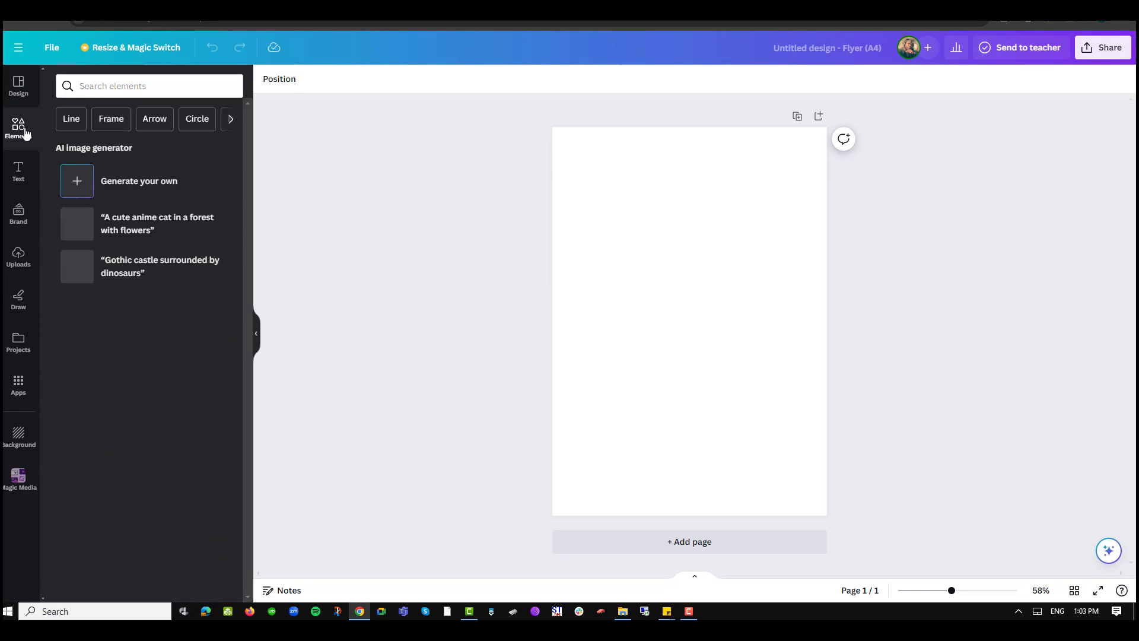
pyautogui.click(143, 86)
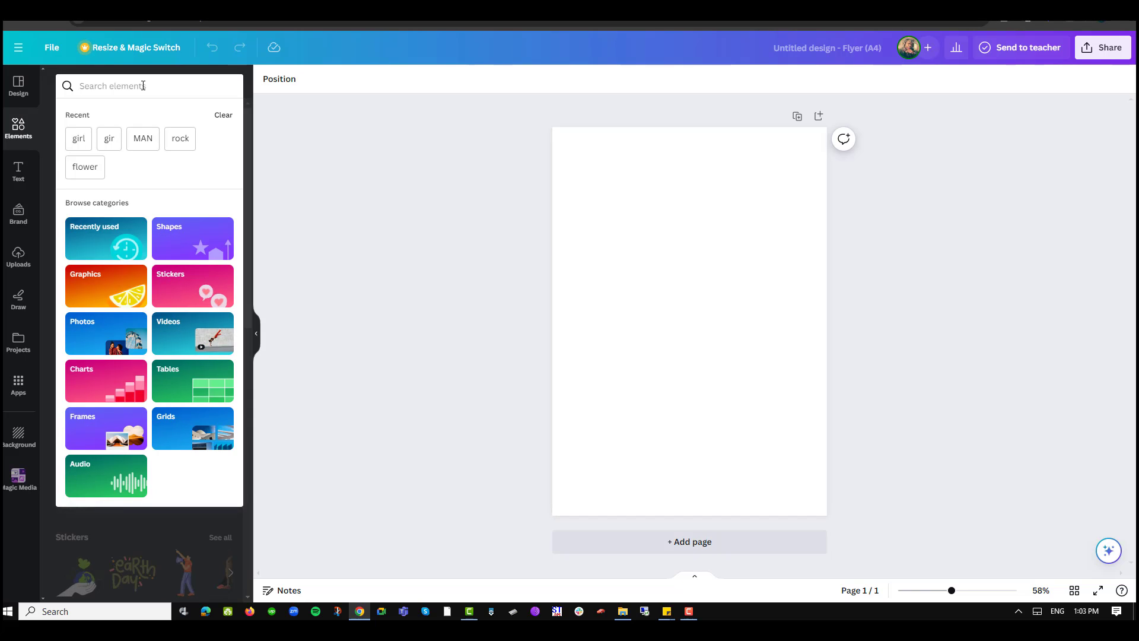
pyautogui.write('g')
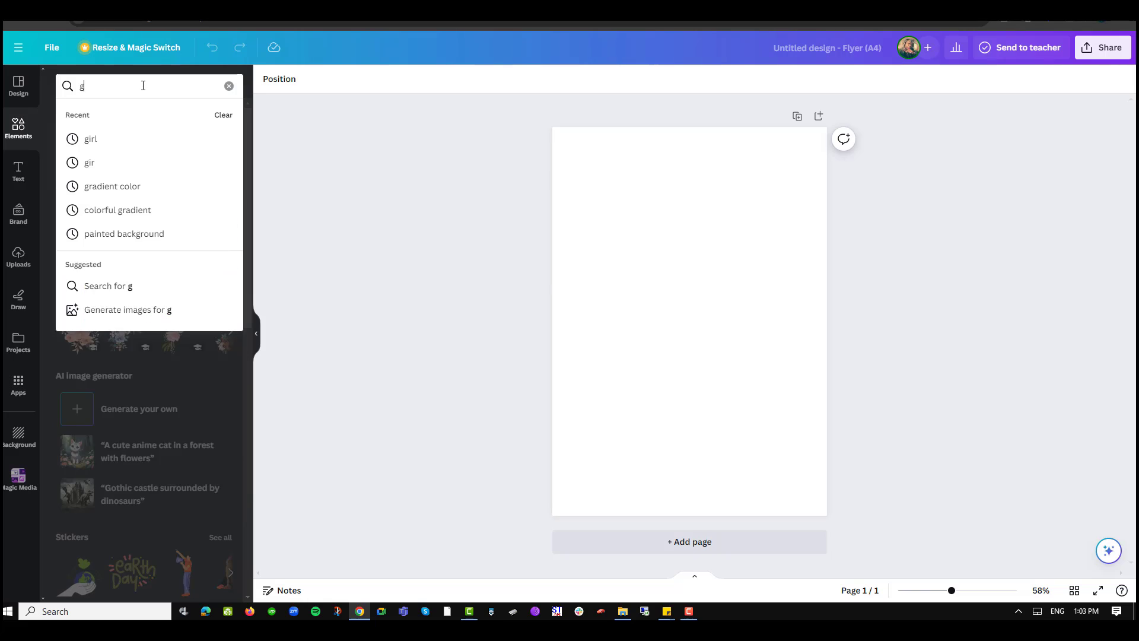
pyautogui.write('irl')
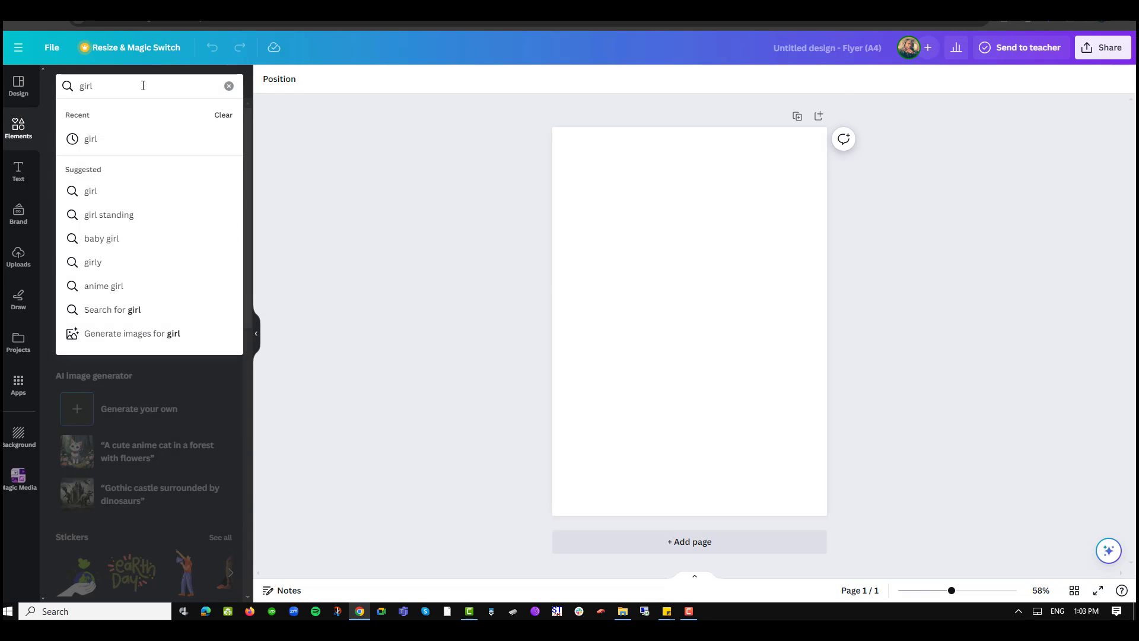
pyautogui.click(96, 140)
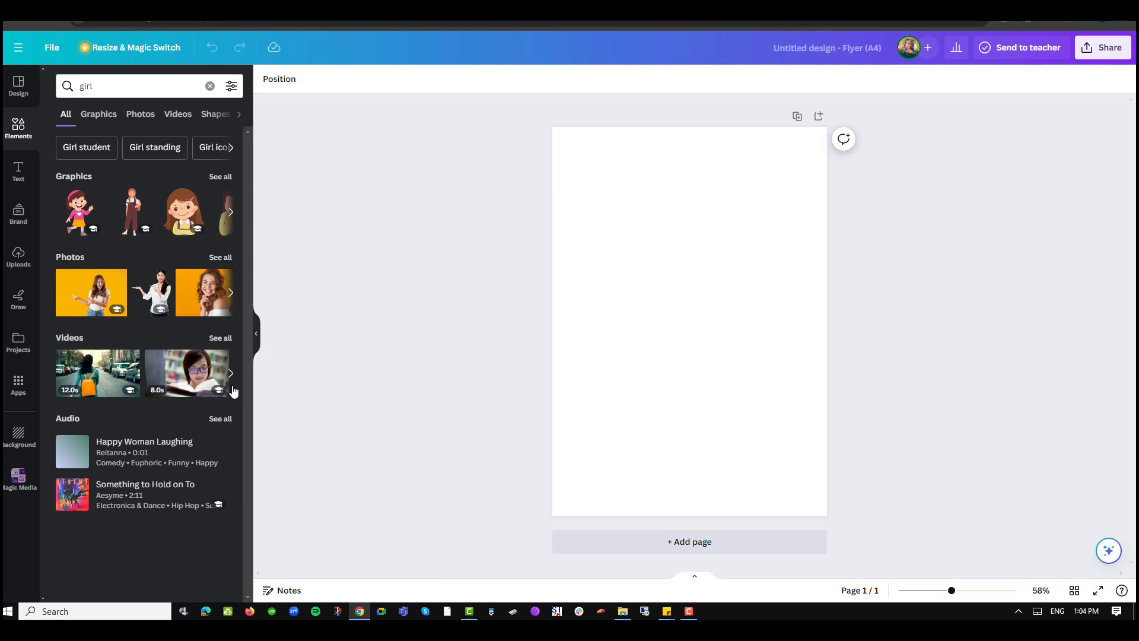
# Add the photo of the curly-haired woman in a green jacket to the page.
pyautogui.click(231, 295)
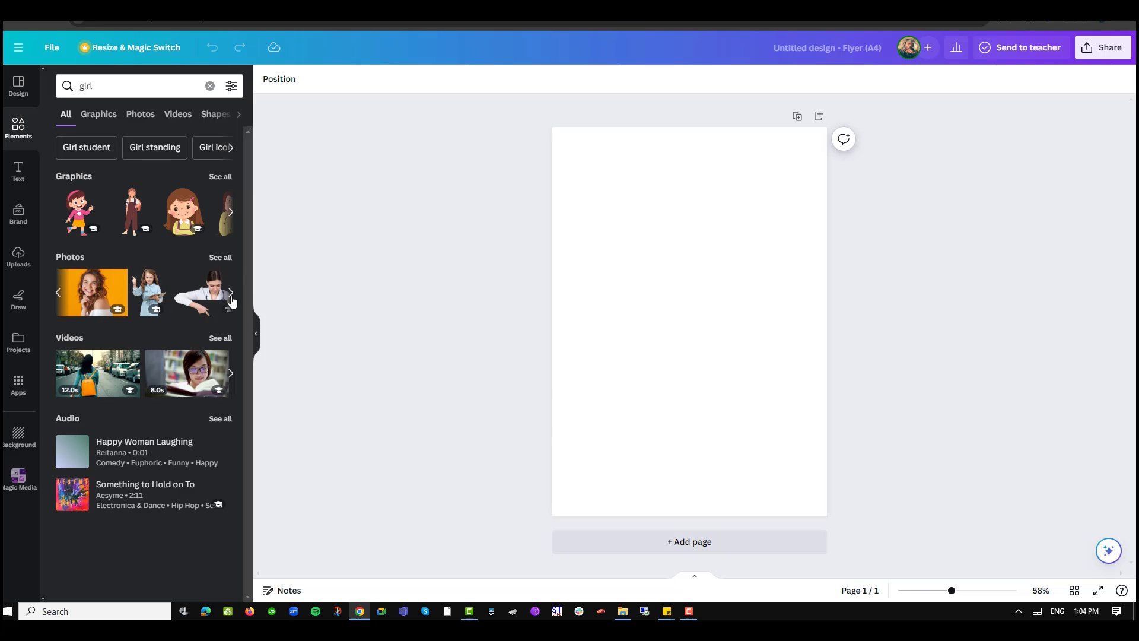
pyautogui.click(231, 294)
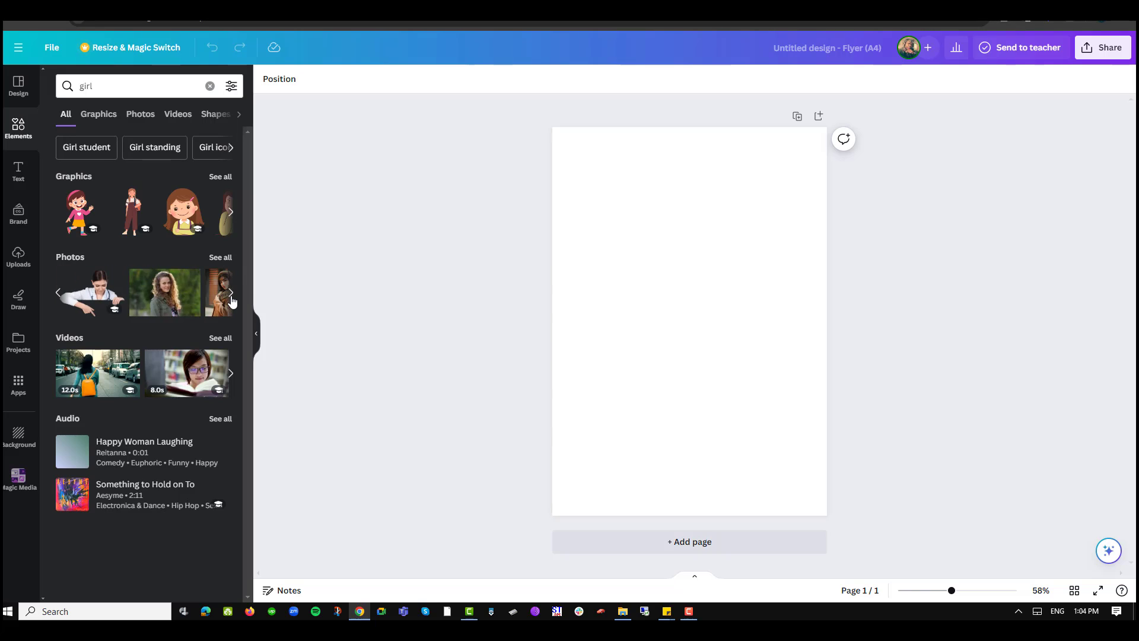
pyautogui.click(161, 301)
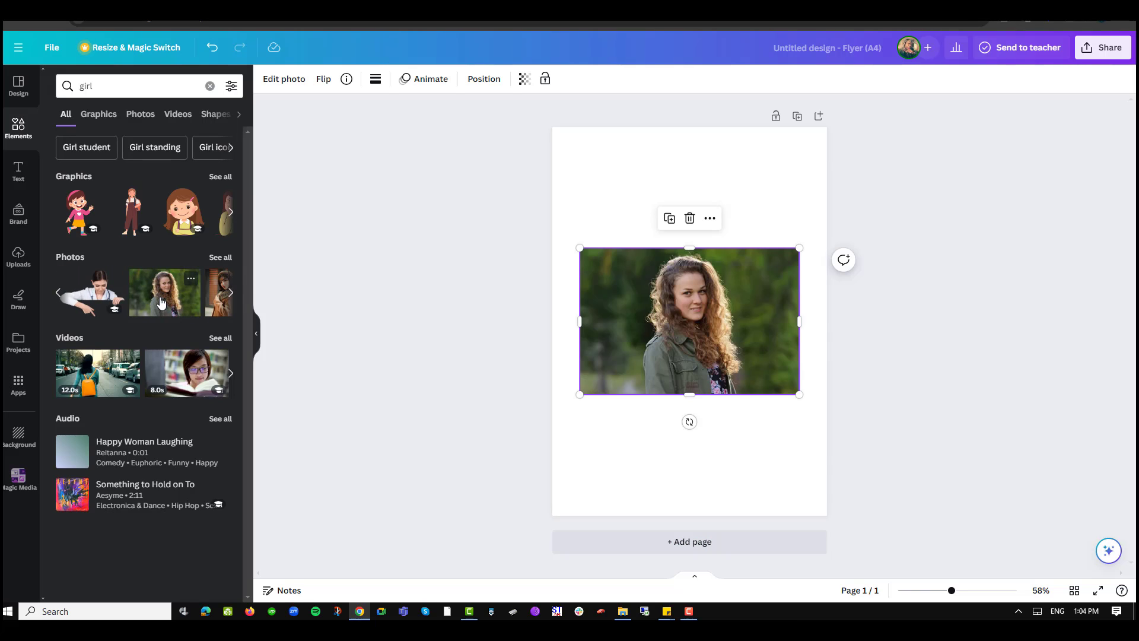
# Enlarge the photo to about 207.5 × 138.5 mm and align it to the page's right edge.
pyautogui.moveTo(800, 397); pyautogui.dragTo(827, 412)
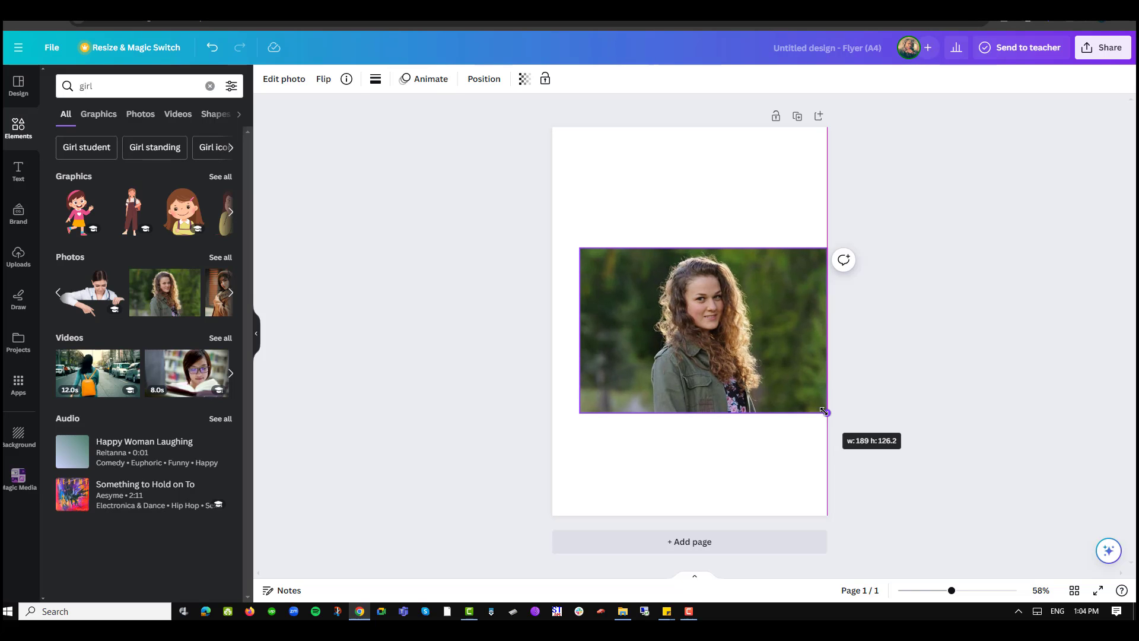
pyautogui.moveTo(579, 412); pyautogui.dragTo(546, 416)
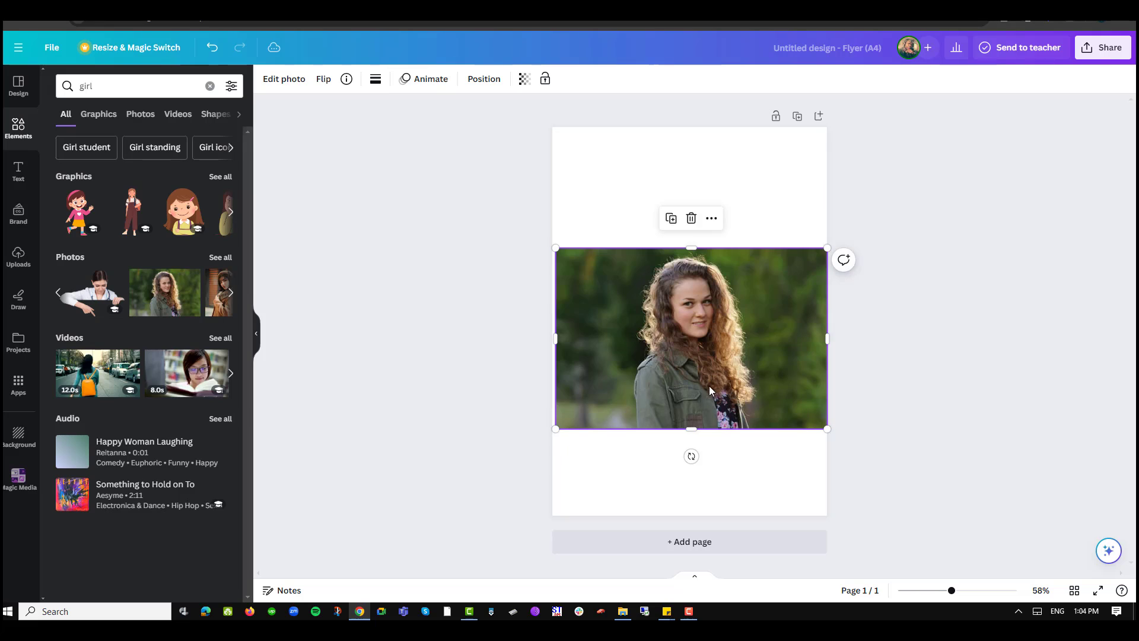
pyautogui.moveTo(711, 392); pyautogui.dragTo(705, 386)
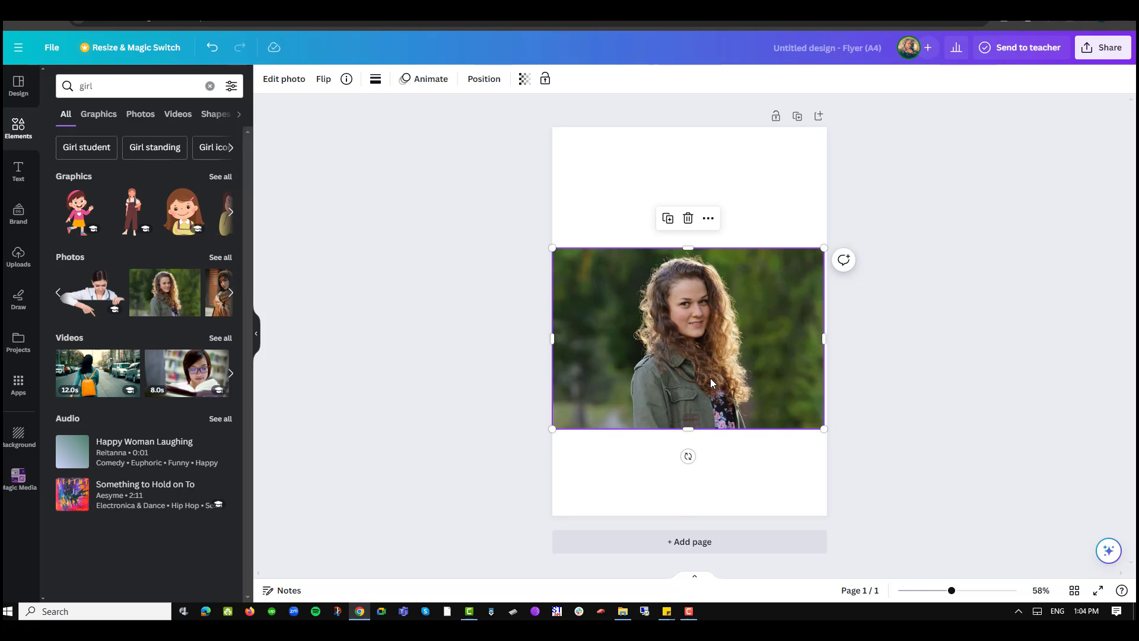
pyautogui.click(483, 80)
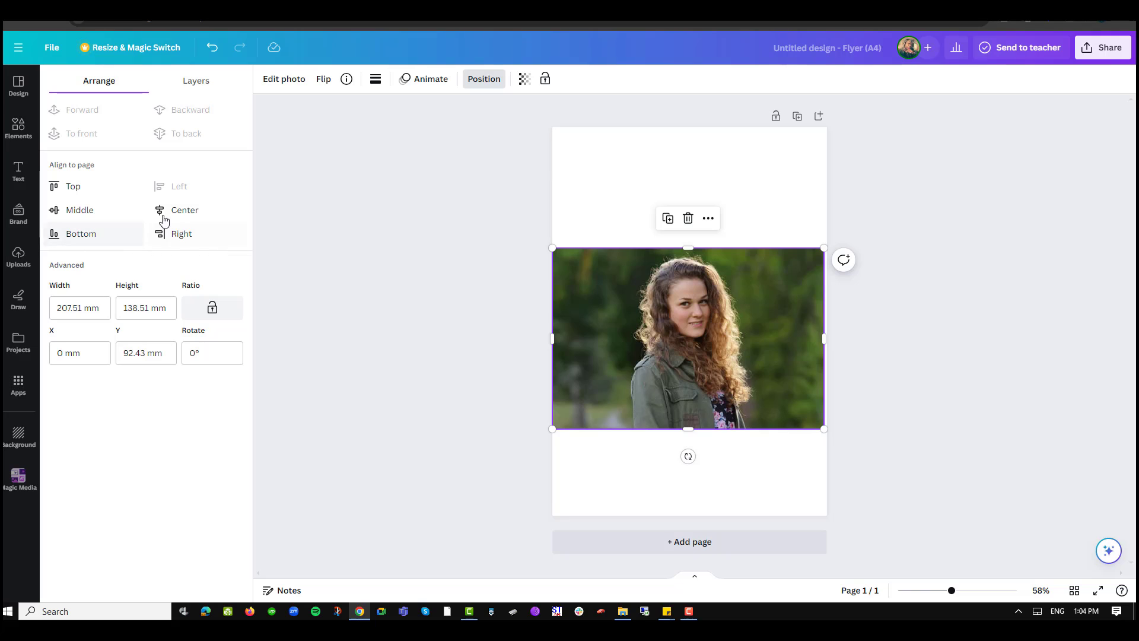
pyautogui.click(178, 233)
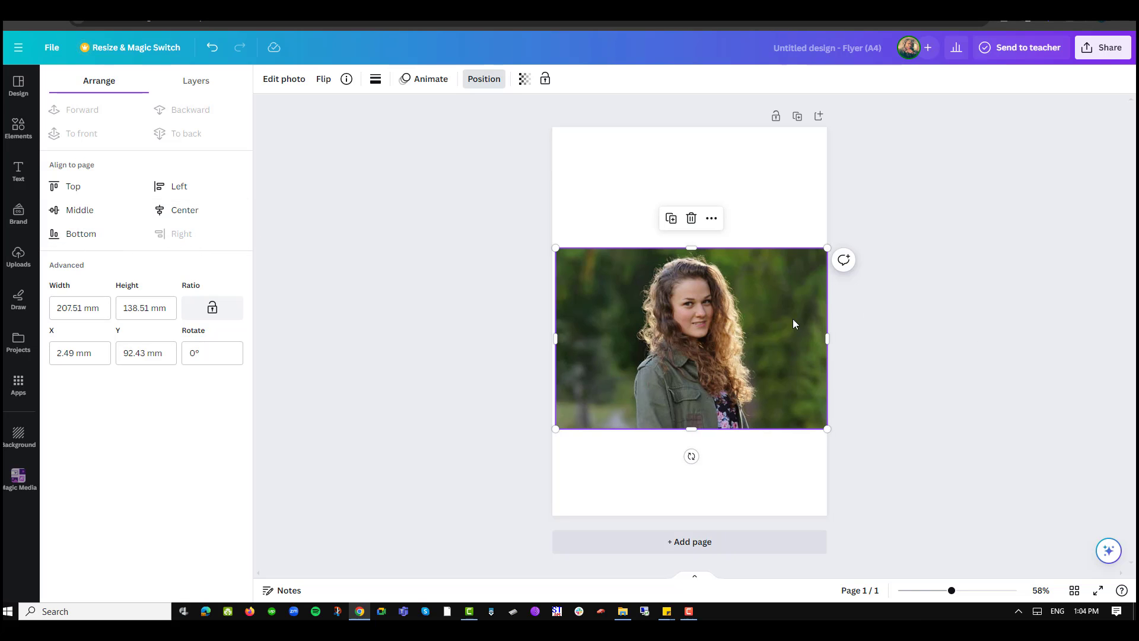
pyautogui.click(653, 403)
pyautogui.click(504, 397)
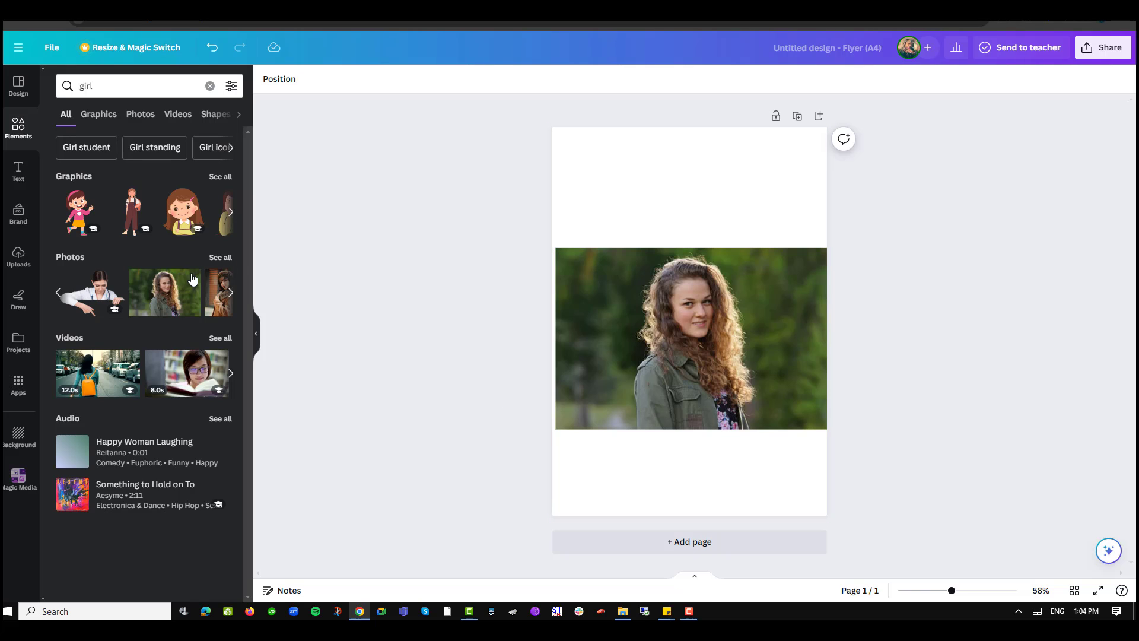
# Add a second page and paste a copy of the page 1 photo onto it.
pyautogui.click(695, 545)
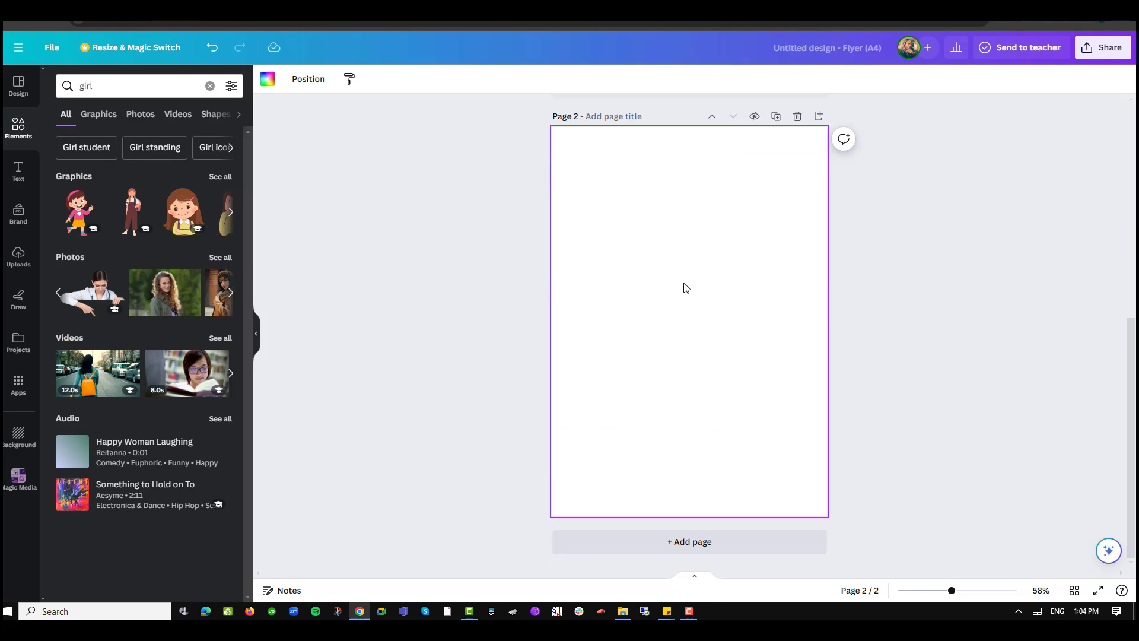
pyautogui.scroll(4, 707, 415)
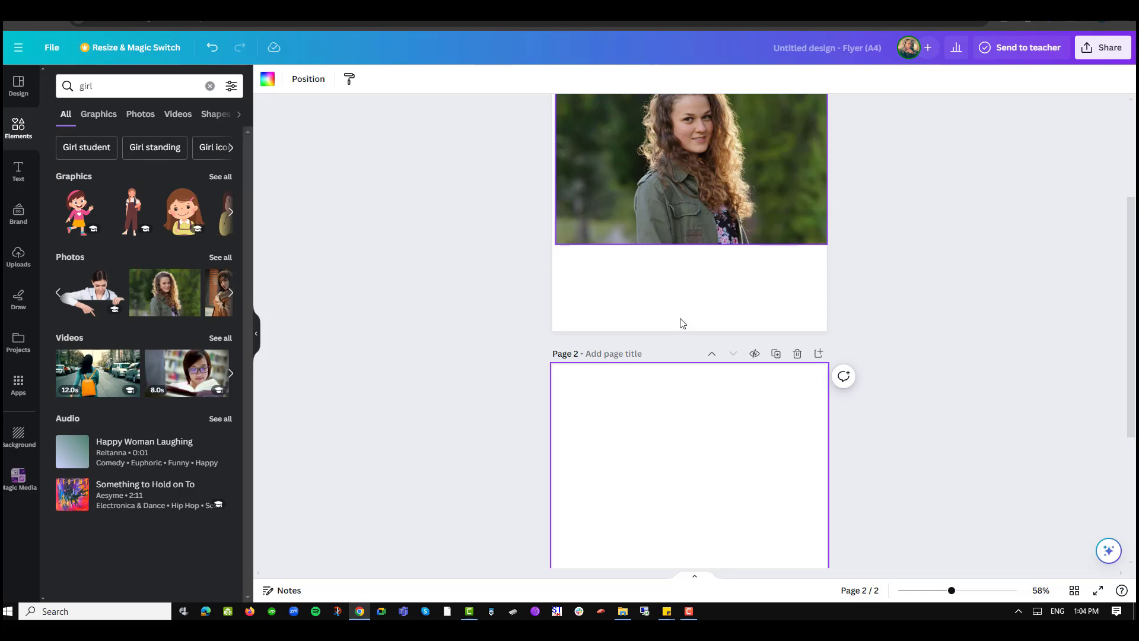
pyautogui.click(702, 207)
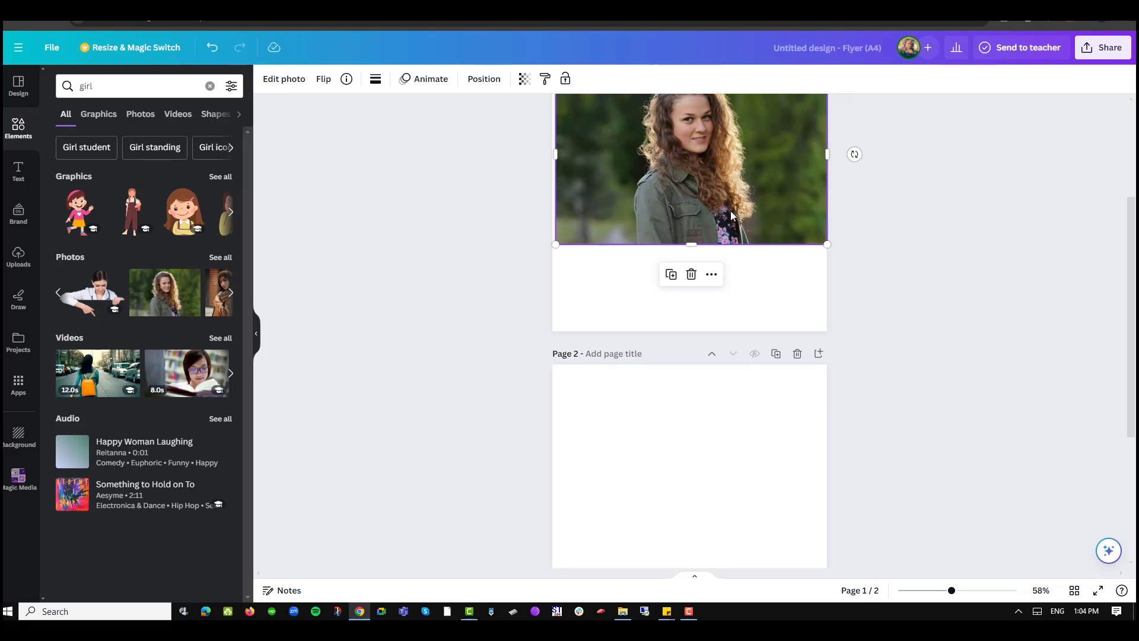
pyautogui.click(714, 490)
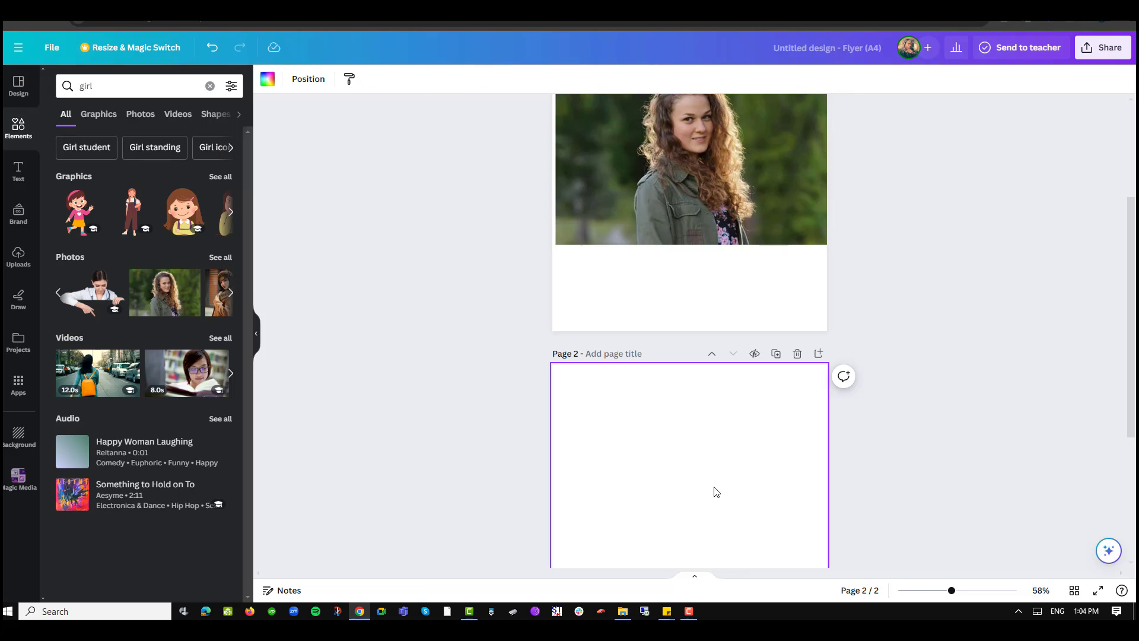
pyautogui.scroll(-1, 743, 460)
pyautogui.scroll(1, 670, 179)
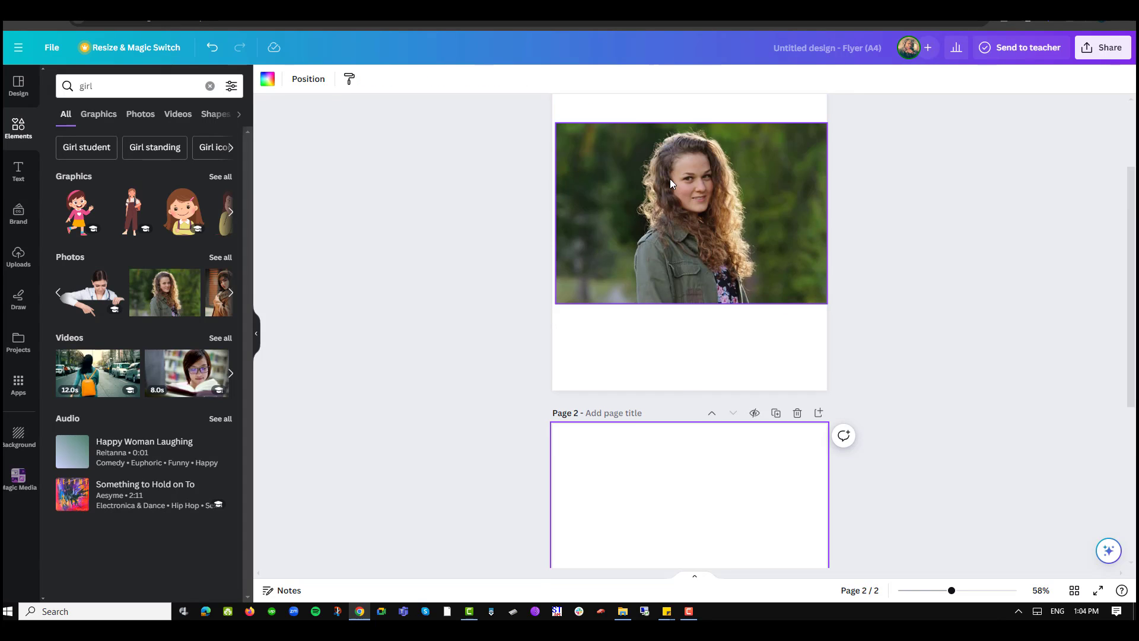
pyautogui.rightClick(682, 172)
pyautogui.click(738, 197)
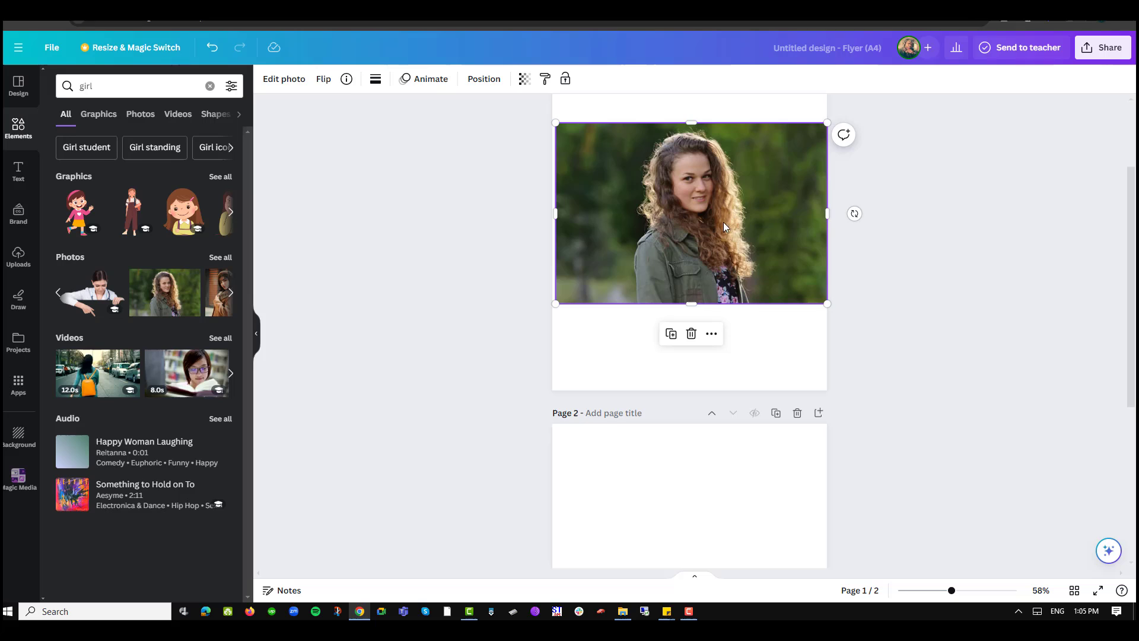
pyautogui.click(718, 529)
pyautogui.scroll(-4, 720, 461)
pyautogui.rightClick(647, 346)
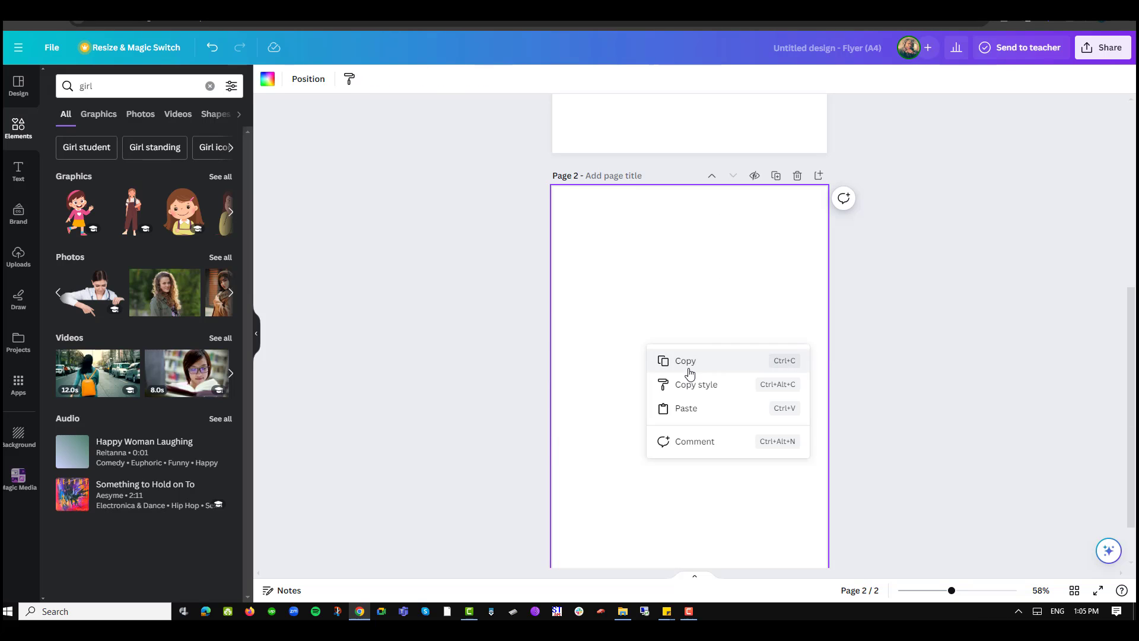
pyautogui.click(714, 417)
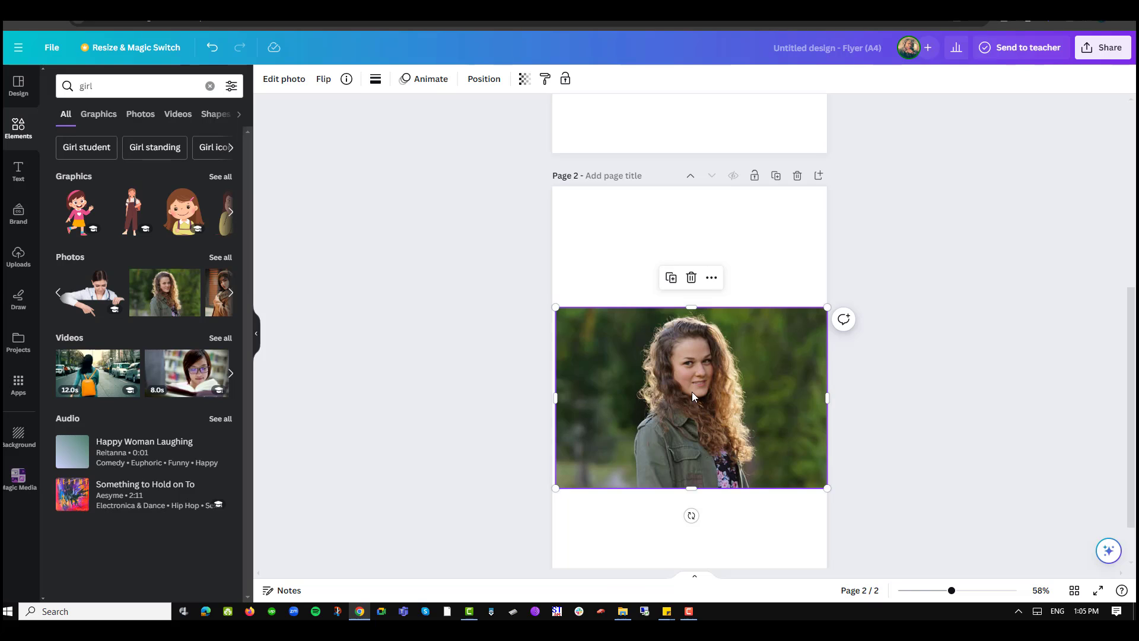
# Remove the background of the photo on page 2 with BG Remover.
pyautogui.click(289, 83)
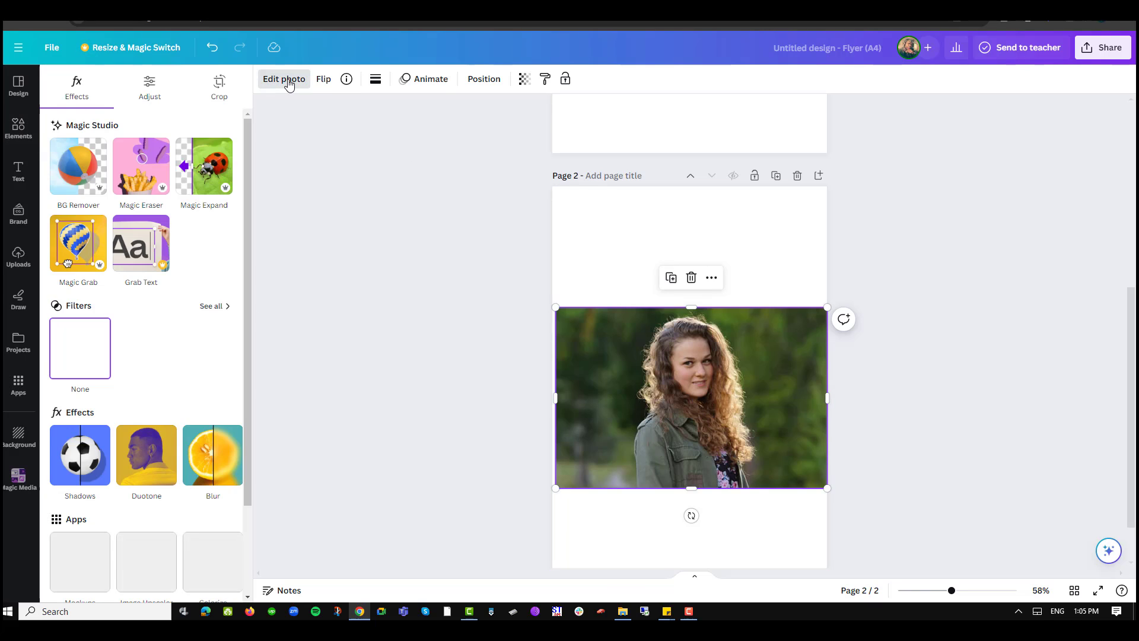
pyautogui.click(87, 180)
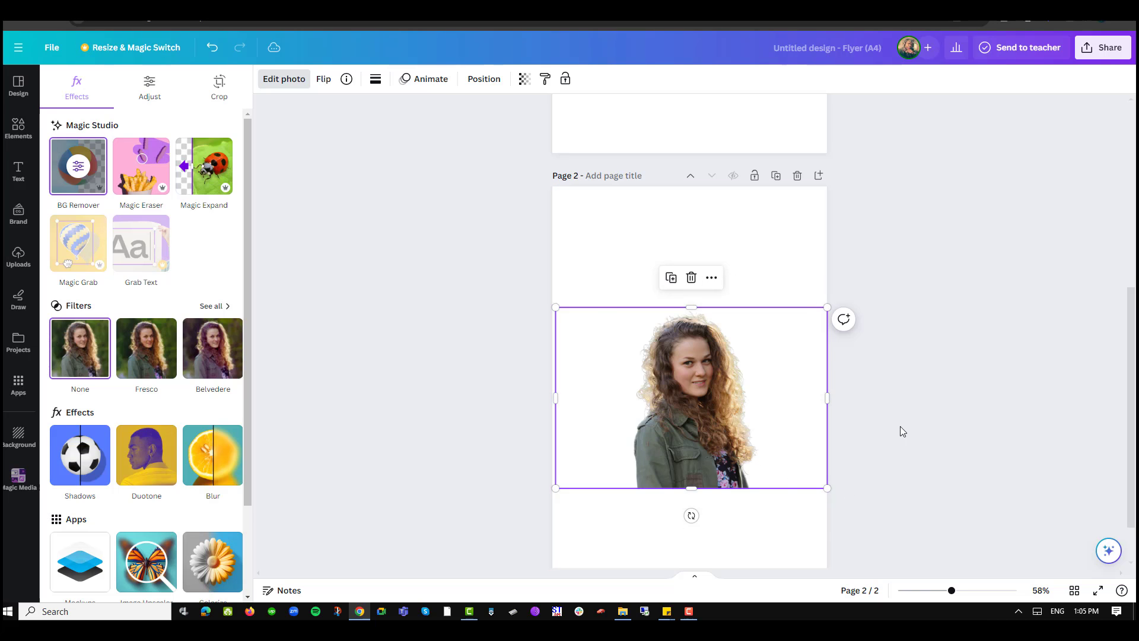
# Add a heading reading "Wonderful" over the photo on page 1.
pyautogui.scroll(6, 900, 426)
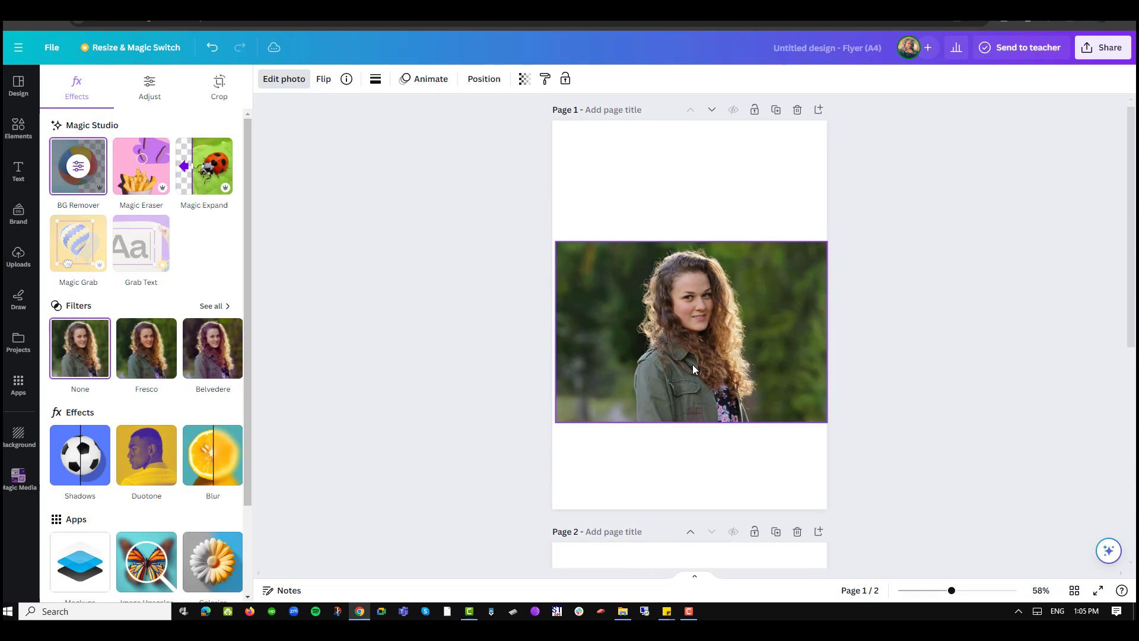
pyautogui.click(28, 178)
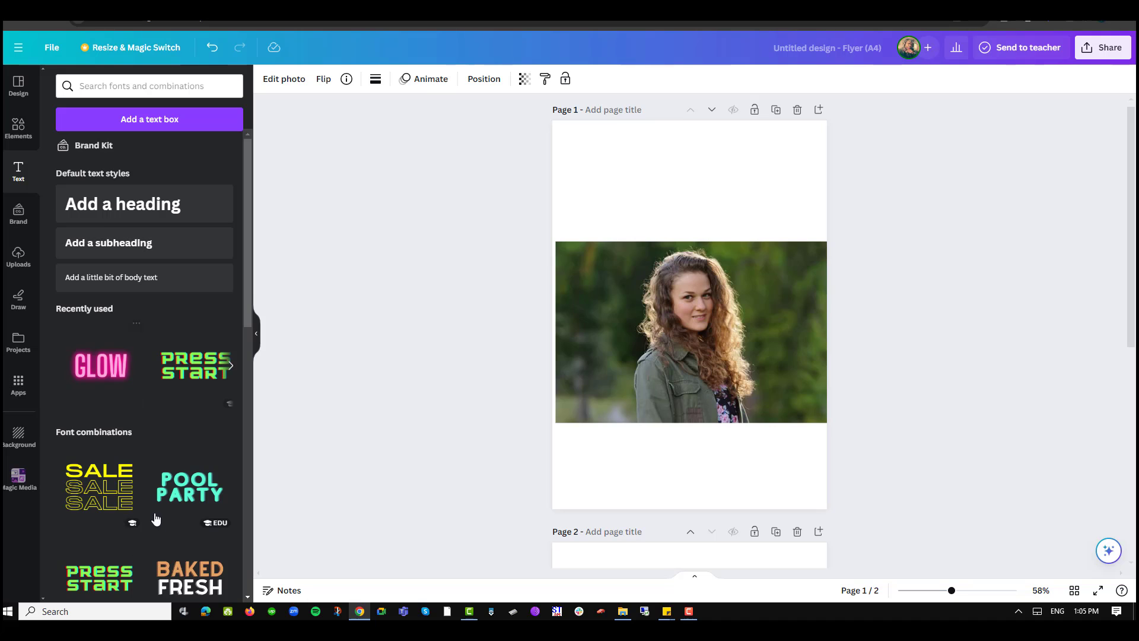
pyautogui.scroll(-2, 152, 453)
pyautogui.scroll(-6, 152, 469)
pyautogui.scroll(8, 154, 422)
pyautogui.click(217, 204)
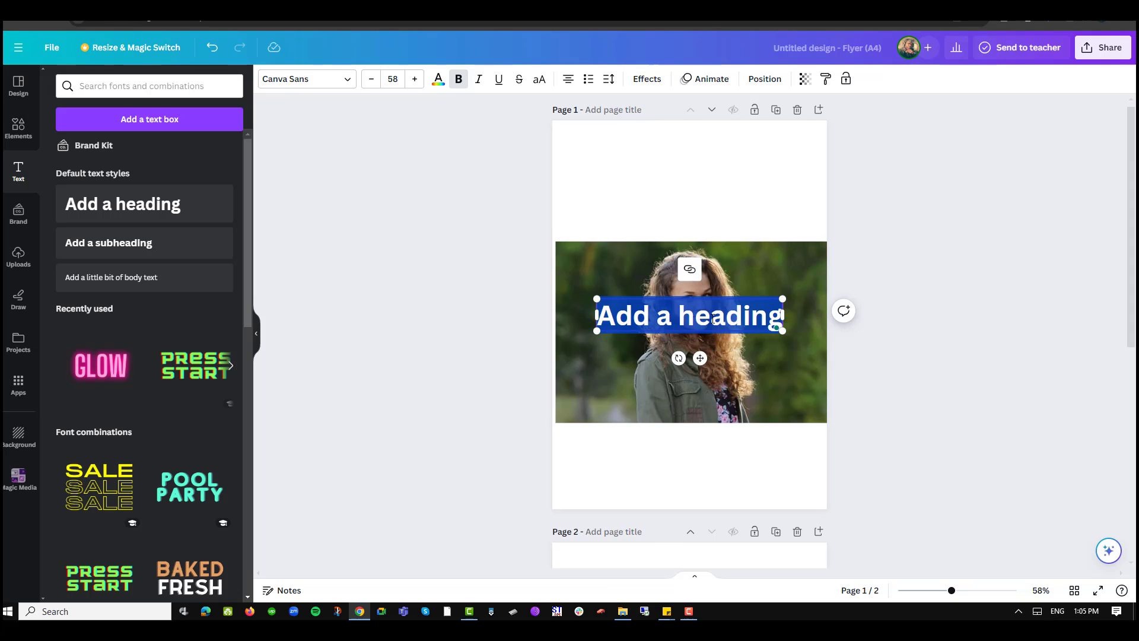
pyautogui.write('Wonderful')
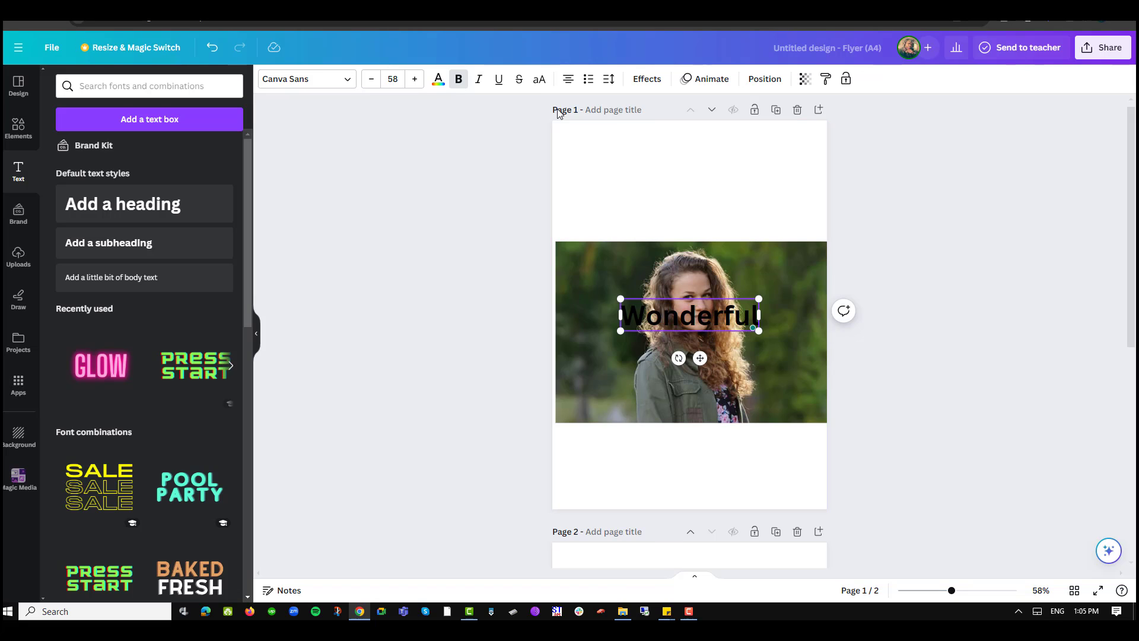
# Change the "Wonderful" heading to uppercase and colour it white.
pyautogui.click(538, 79)
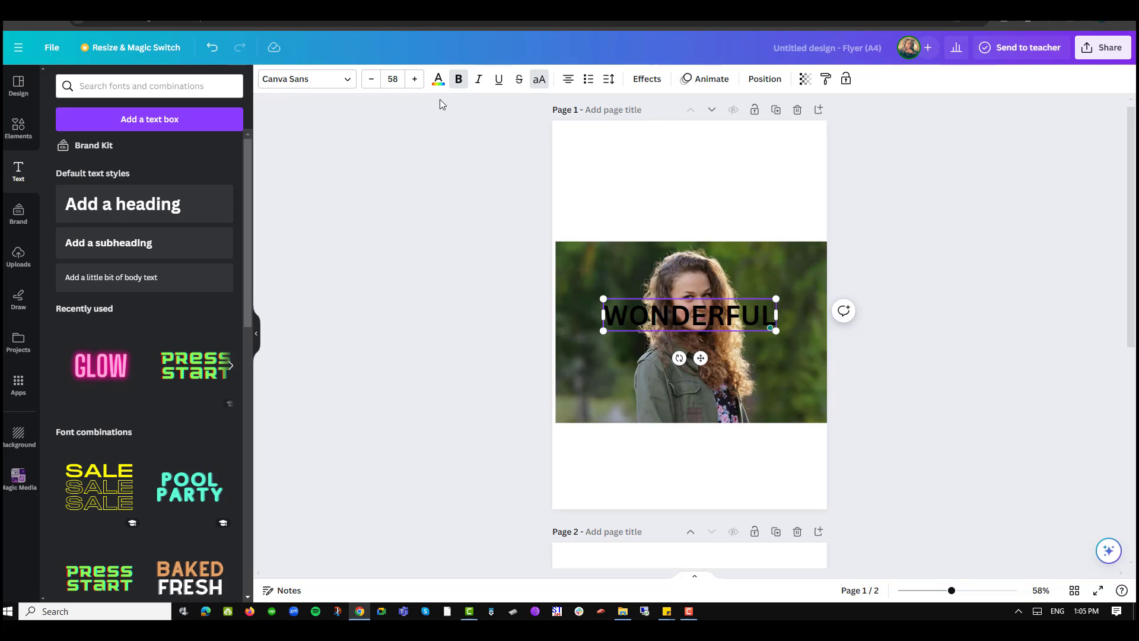
pyautogui.click(438, 79)
pyautogui.click(224, 407)
# Enlarge the heading to font size 82.5 and place it across the upper part of the photo.
pyautogui.moveTo(776, 331); pyautogui.dragTo(818, 338)
pyautogui.moveTo(602, 338); pyautogui.dragTo(572, 344)
pyautogui.moveTo(686, 324); pyautogui.dragTo(669, 269)
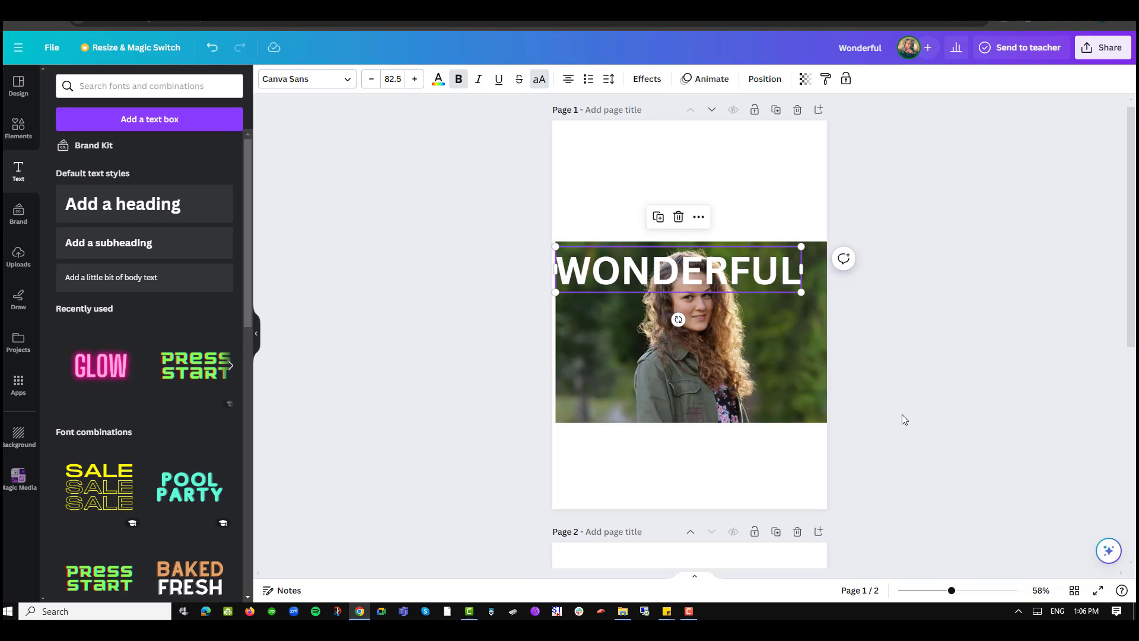
# Copy the background-removed photo from page 2 and paste it over the heading and photo on page 1.
pyautogui.scroll(-6, 902, 414)
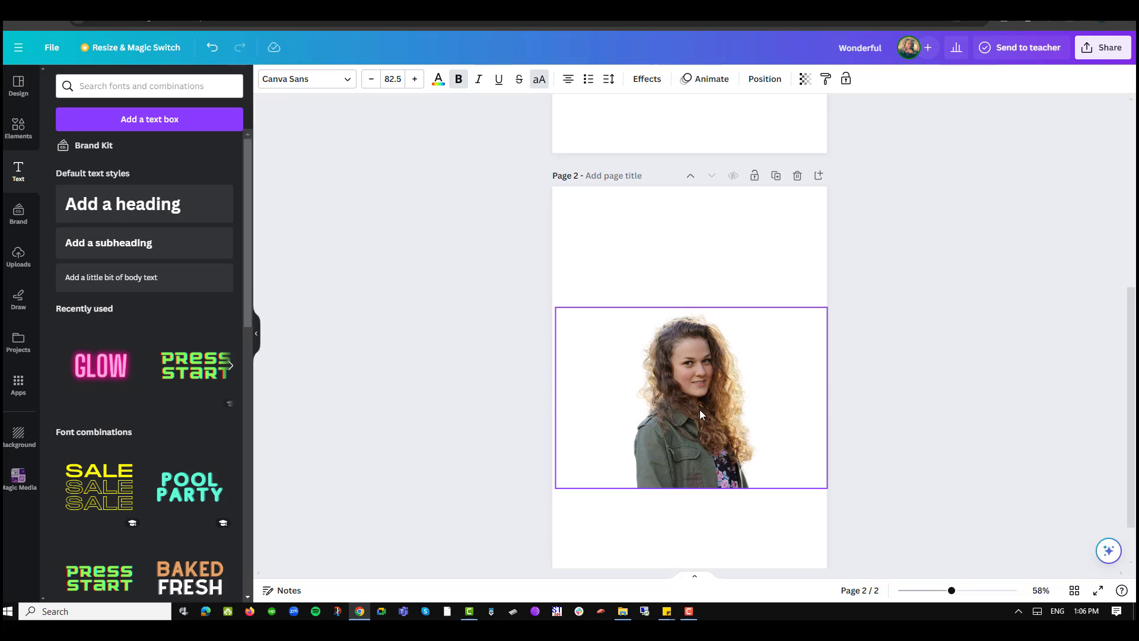
pyautogui.click(700, 412)
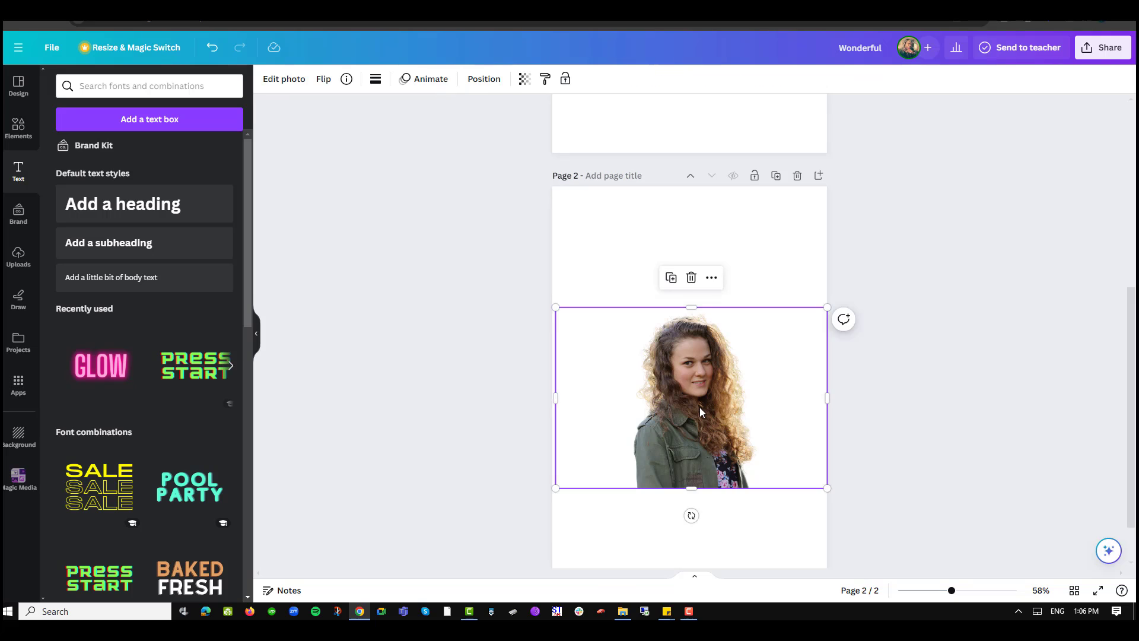
pyautogui.rightClick(665, 418)
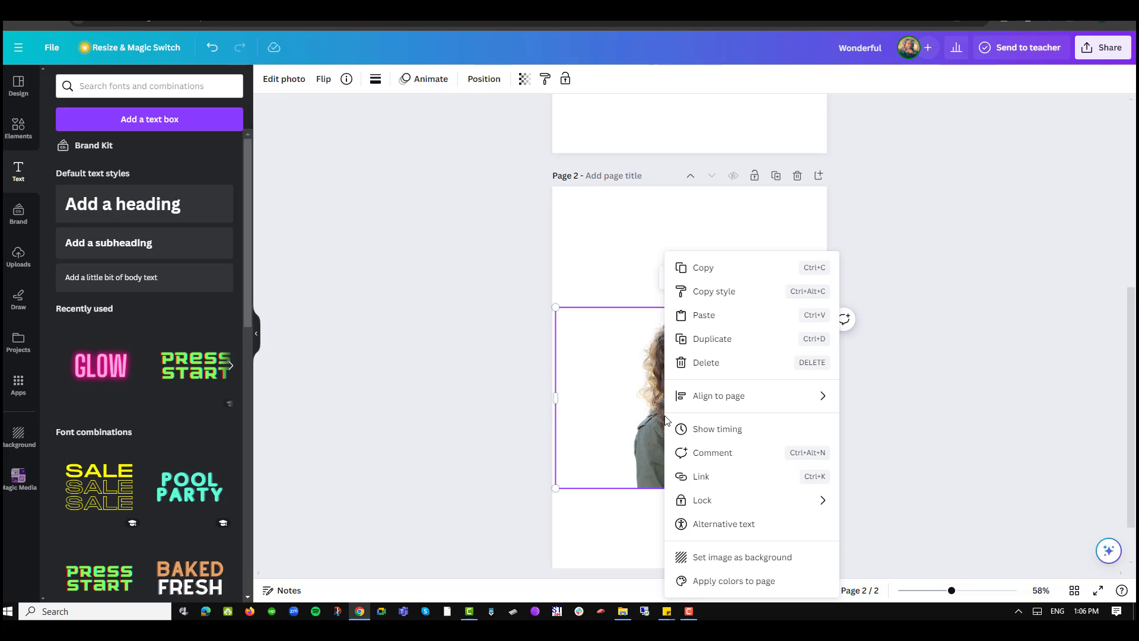
pyautogui.click(706, 268)
pyautogui.scroll(4, 899, 401)
pyautogui.scroll(3, 899, 401)
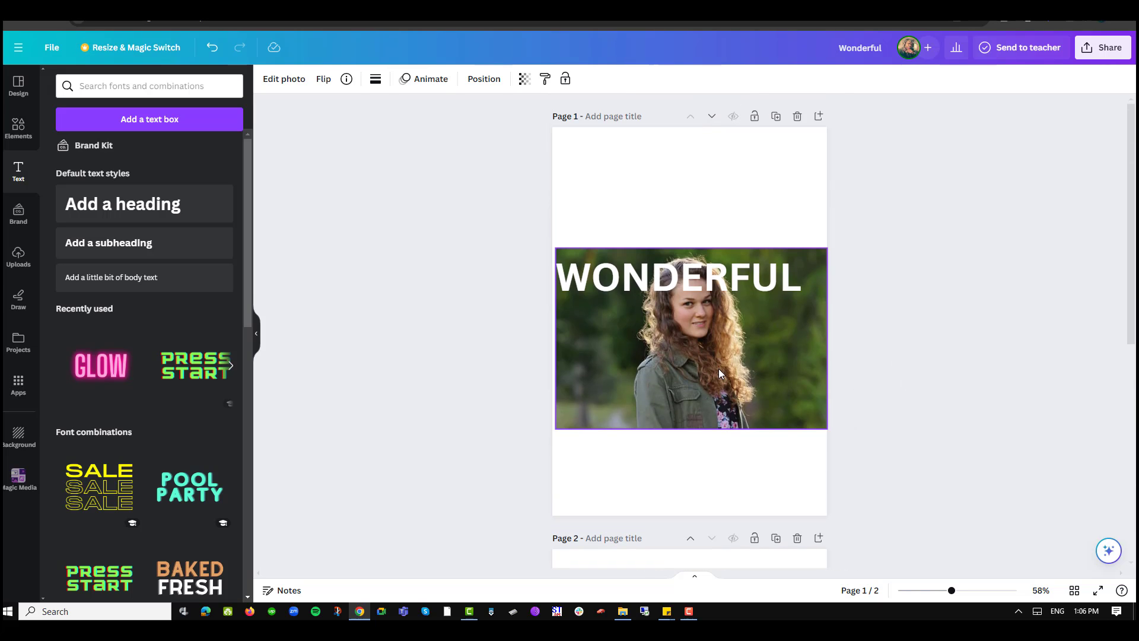
pyautogui.click(719, 368)
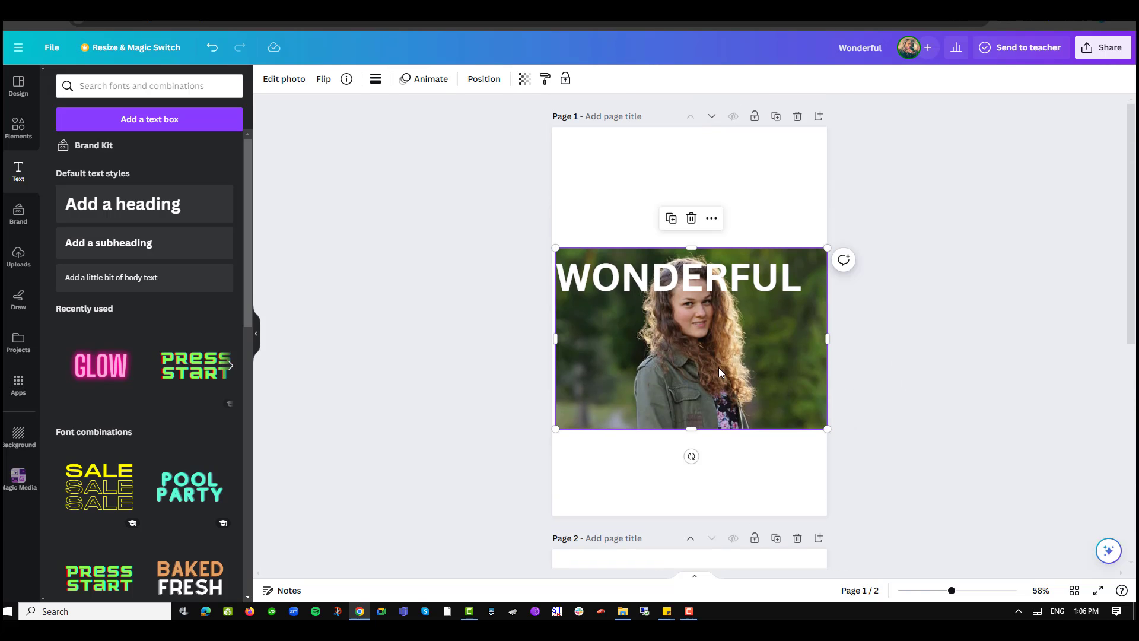
pyautogui.rightClick(718, 368)
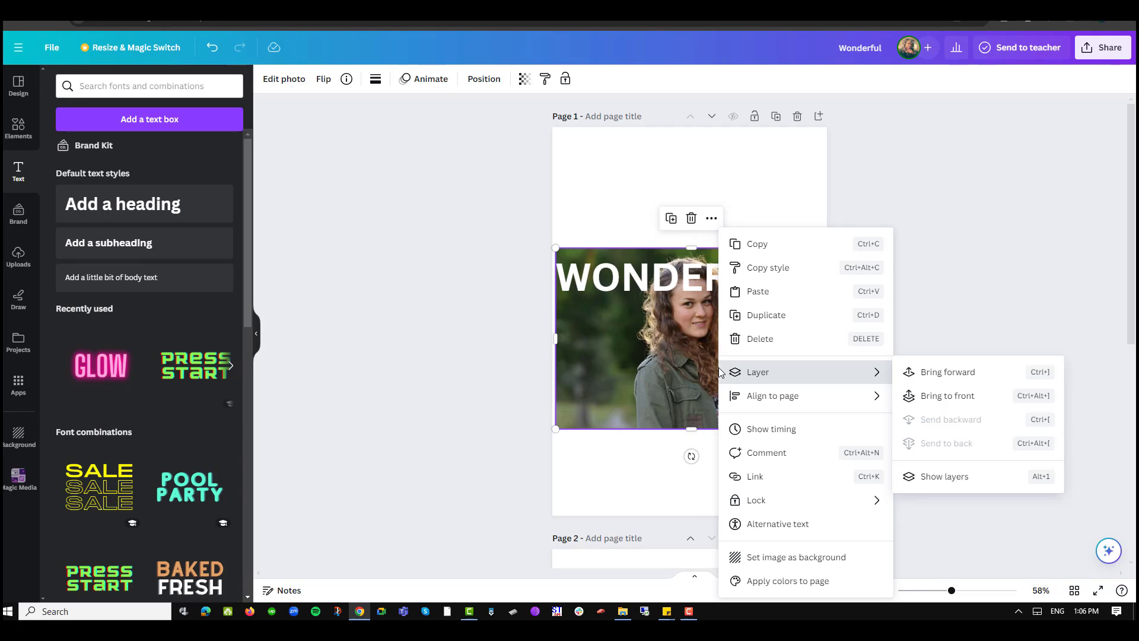
pyautogui.click(783, 295)
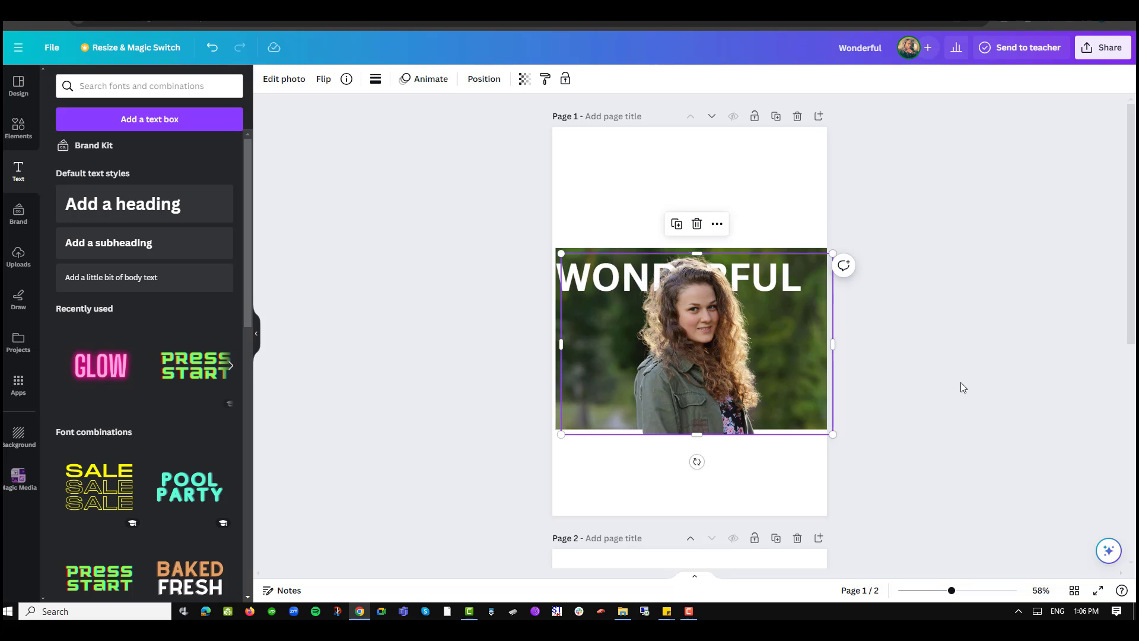
# Nudge the pasted cutout until it lines up exactly with the woman in the original photo, and deselect it.
pyautogui.press('Left')
pyautogui.press('Left')
pyautogui.press('Left')
pyautogui.press('Left')
pyautogui.press('Left')
pyautogui.press('Left')
pyautogui.press('Left')
pyautogui.press('Left')
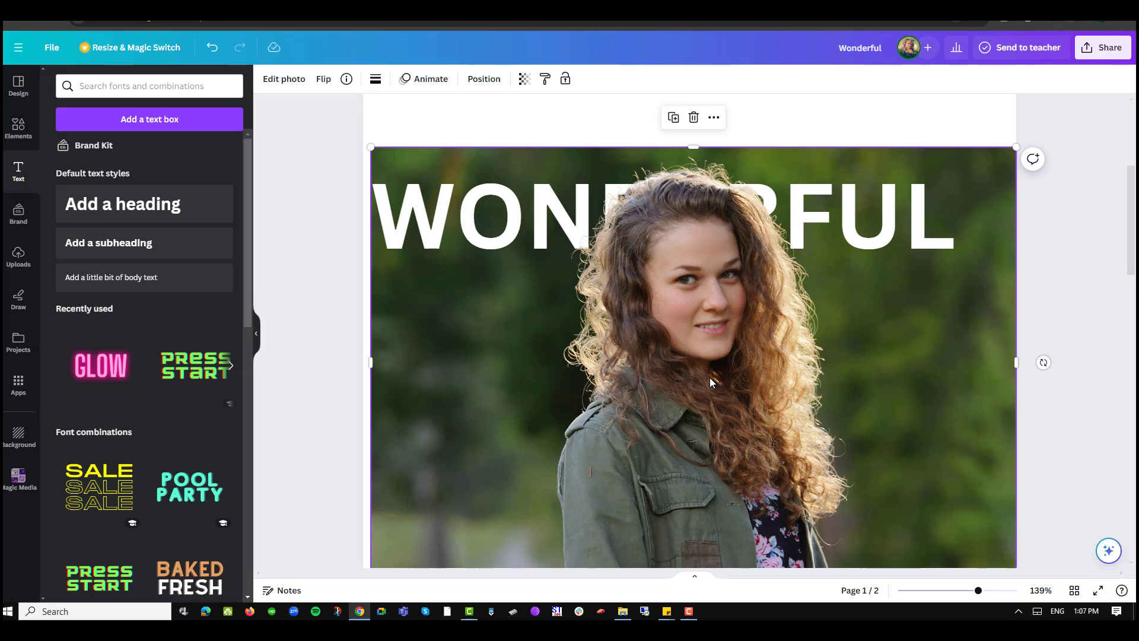
pyautogui.scroll(-1, 710, 377)
pyautogui.click(1037, 513)
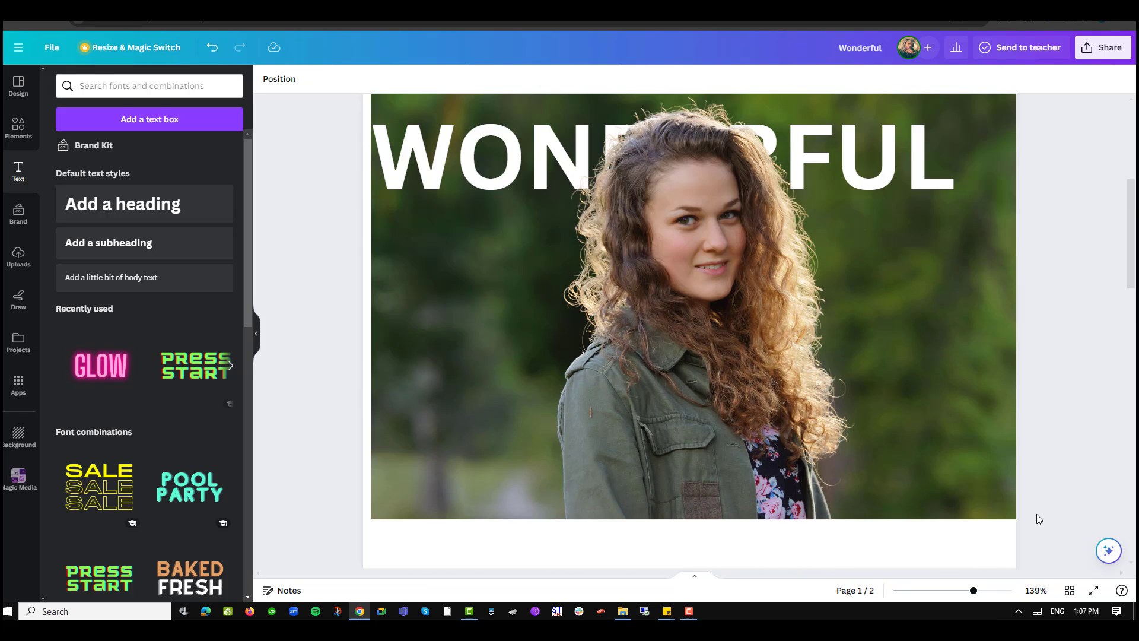